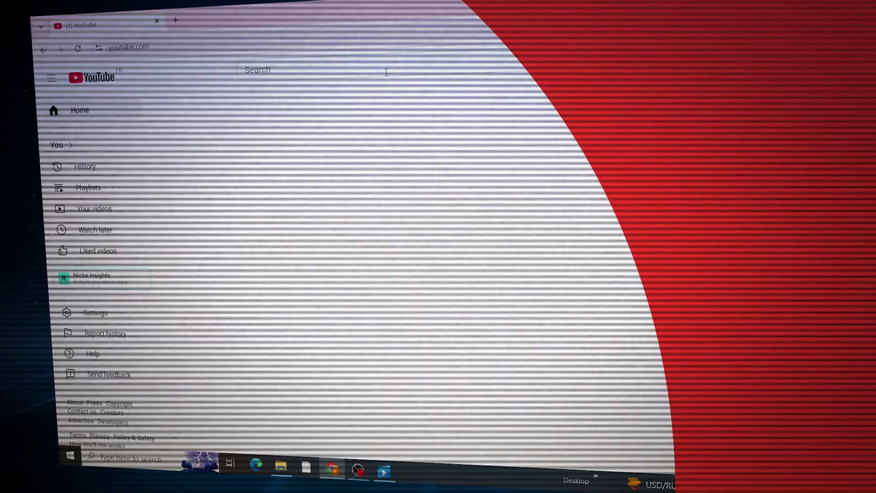
Search YouTube for 'How to make money online' and open the FULL COURSE faceless channel video
{"action": "type", "text": "How to make mo"}
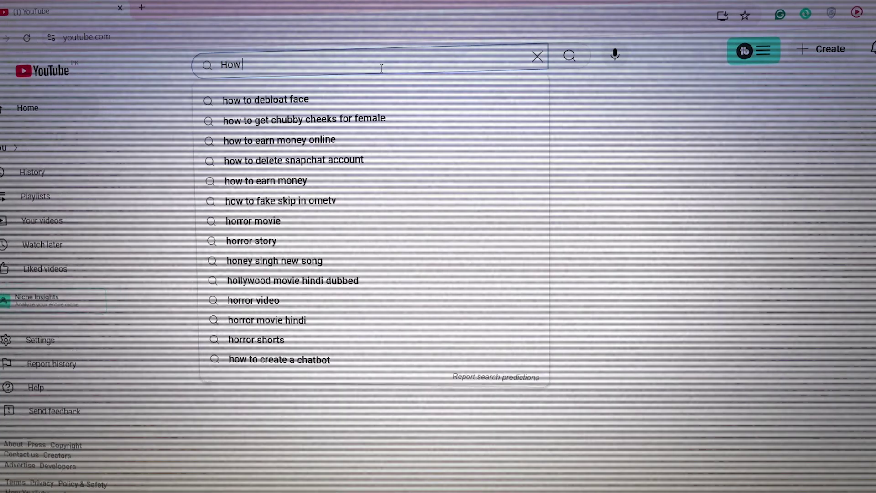
{"action": "type", "text": "ney online"}
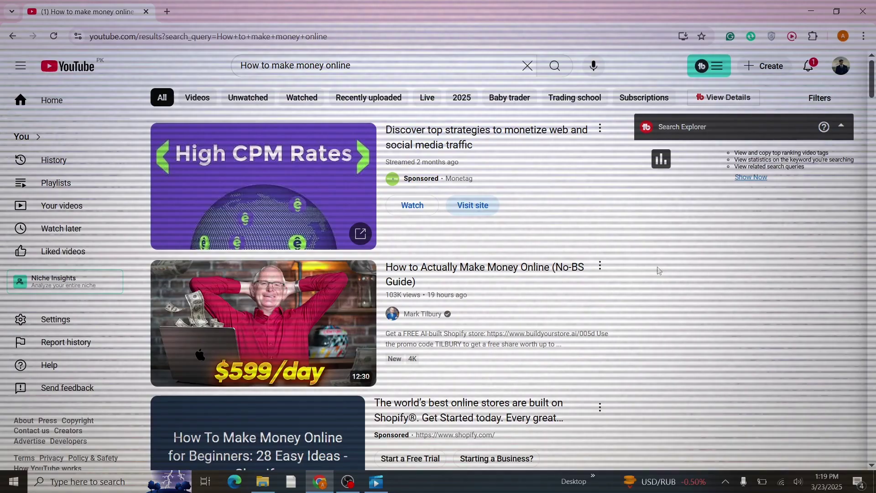
{"action": "scroll", "coordinate": [593, 273], "scroll_direction": "down", "scroll_amount": 1}
{"action": "scroll", "coordinate": [666, 261], "scroll_direction": "down", "scroll_amount": 5}
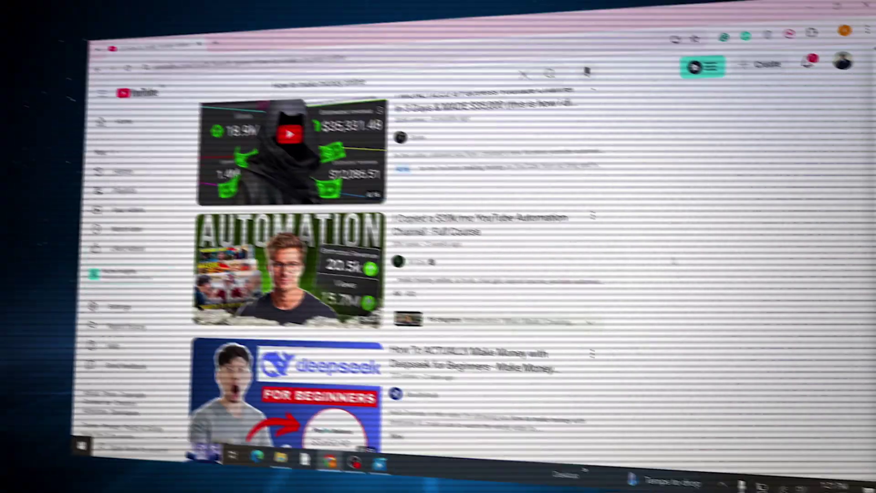
{"action": "scroll", "coordinate": [675, 263], "scroll_direction": "down", "scroll_amount": 1}
{"action": "scroll", "coordinate": [678, 263], "scroll_direction": "down", "scroll_amount": 3}
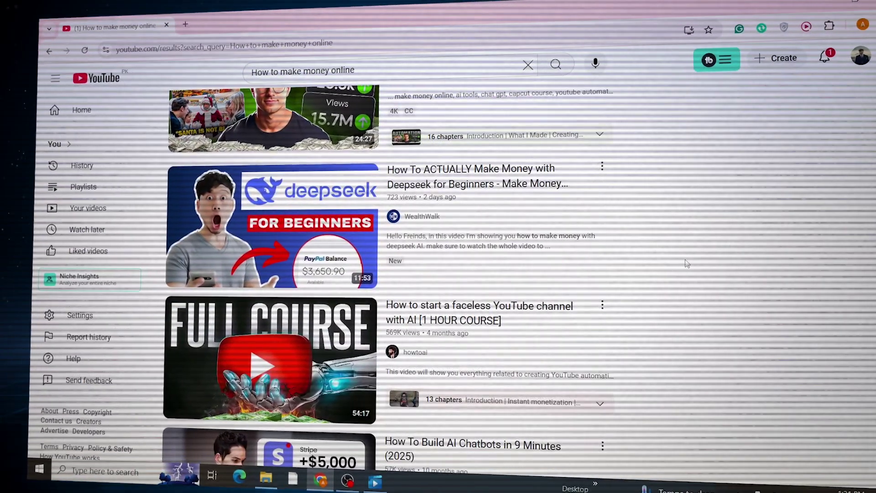
{"action": "scroll", "coordinate": [684, 263], "scroll_direction": "down", "scroll_amount": 2}
{"action": "scroll", "coordinate": [691, 264], "scroll_direction": "down", "scroll_amount": 3}
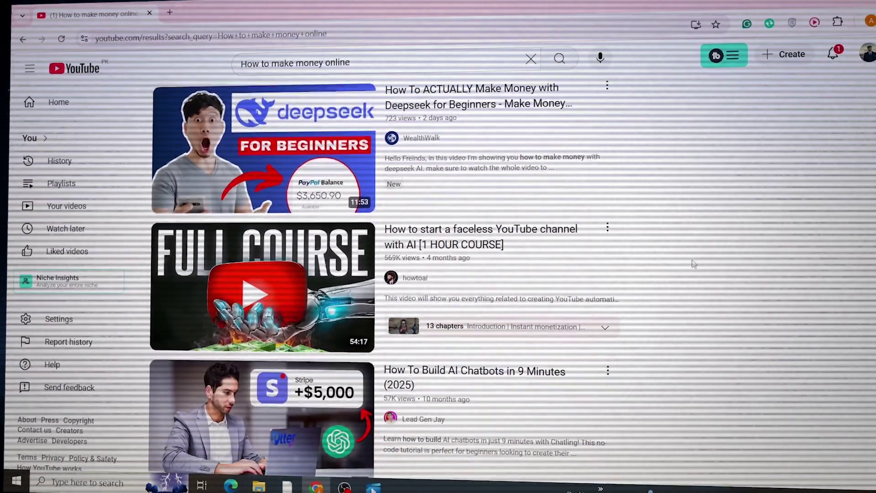
{"action": "scroll", "coordinate": [698, 264], "scroll_direction": "down", "scroll_amount": 2}
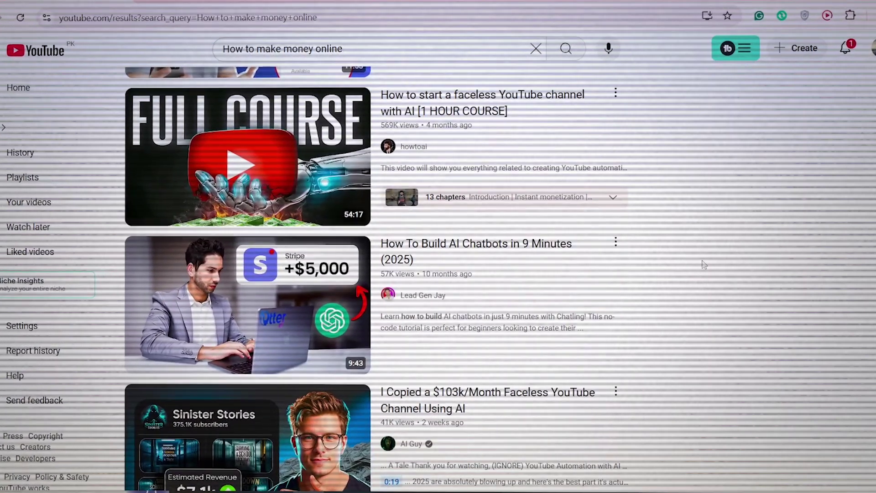
{"action": "left_click", "coordinate": [336, 197]}
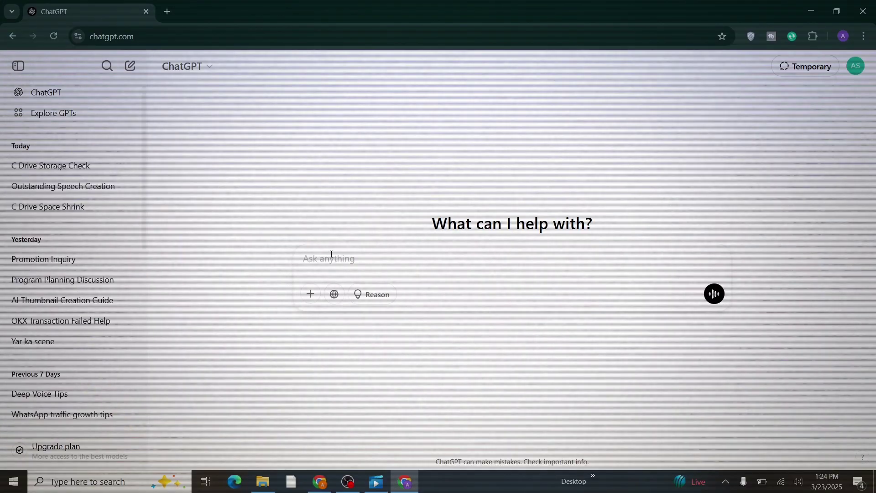
Send ChatGPT the FULL COURSE thumbnail, asking it to break the thumbnail down and write an AI recreation prompt
{"action": "left_click", "coordinate": [310, 294]}
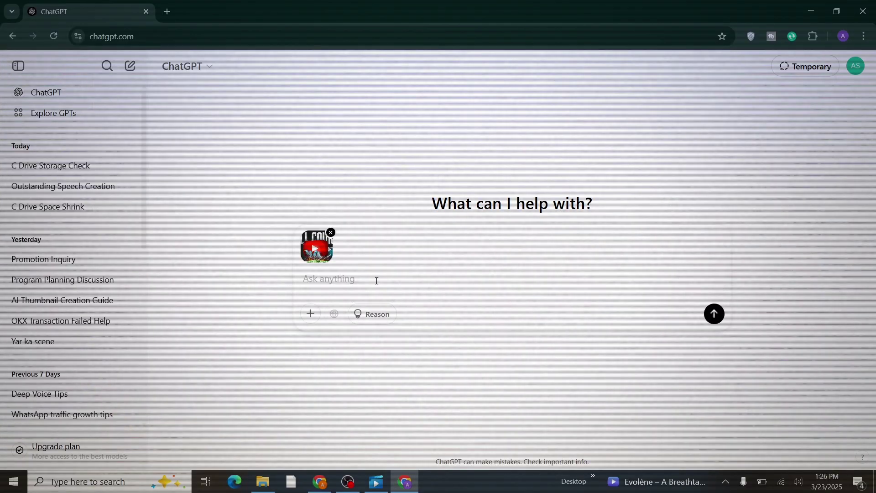
{"action": "type", "text": "Break This Thumbn"}
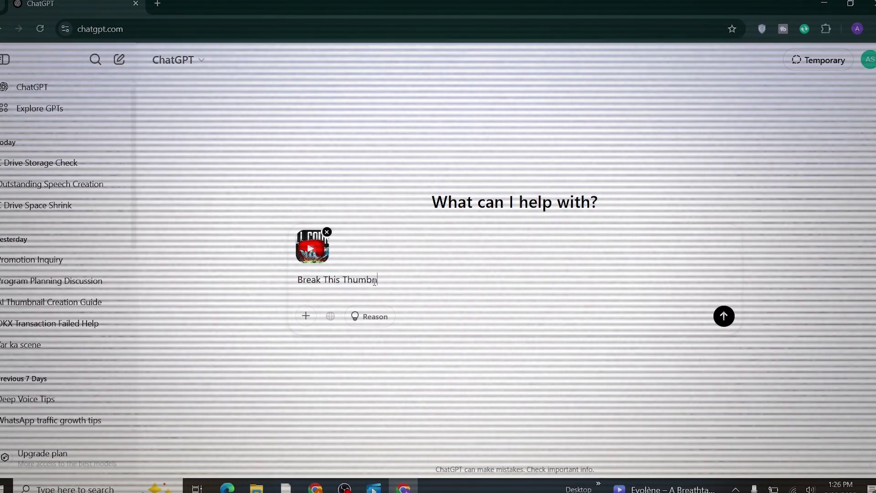
{"action": "type", "text": "ail Down into pic"}
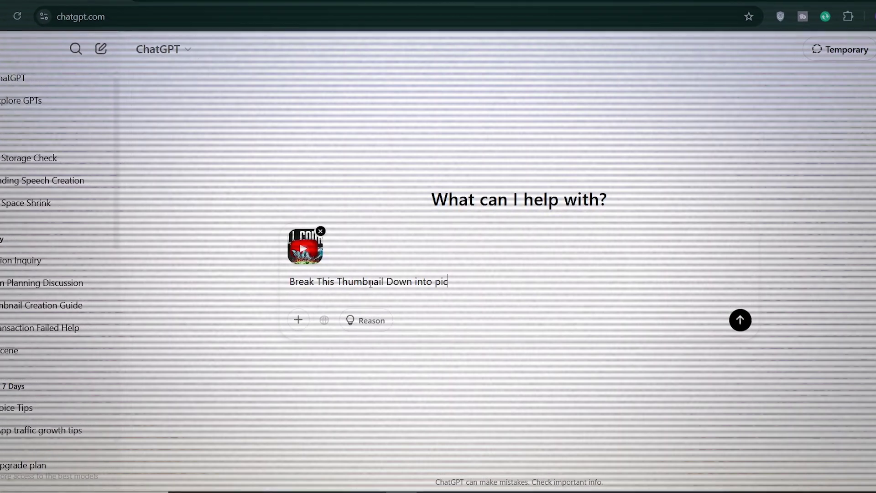
{"action": "type", "text": "eacs, and Create a "}
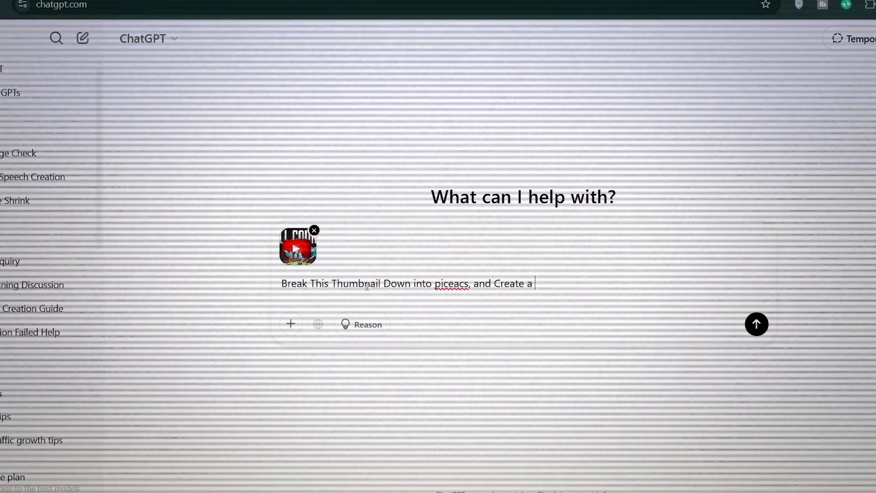
{"action": "type", "text": "promt for Ai , To re-"}
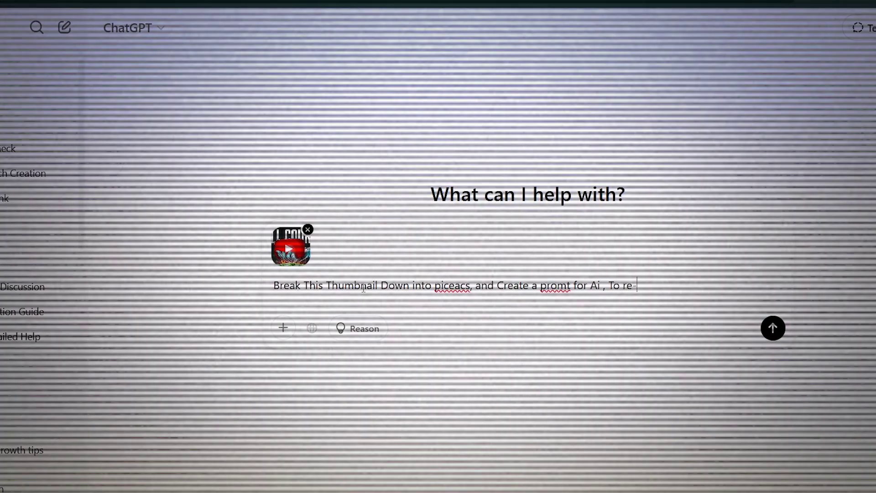
{"action": "type", "text": "create this thubnail as it is"}
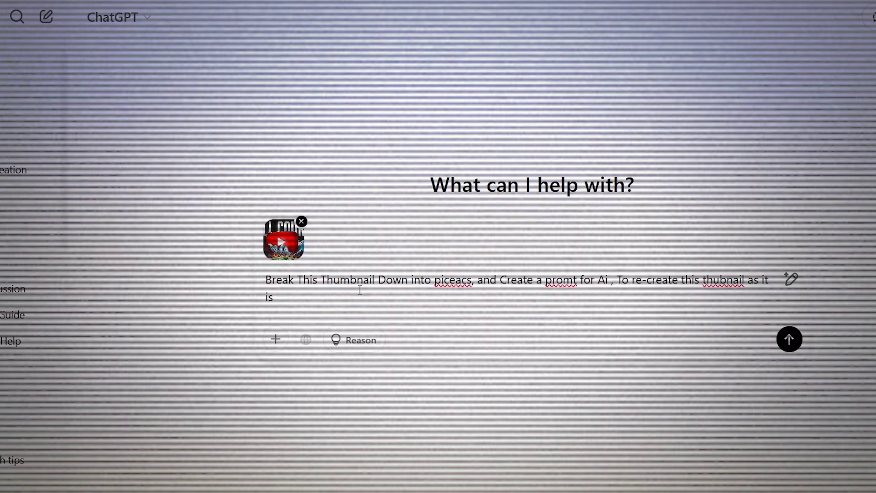
{"action": "type", "text": " , im gonna use ideogram ai "}
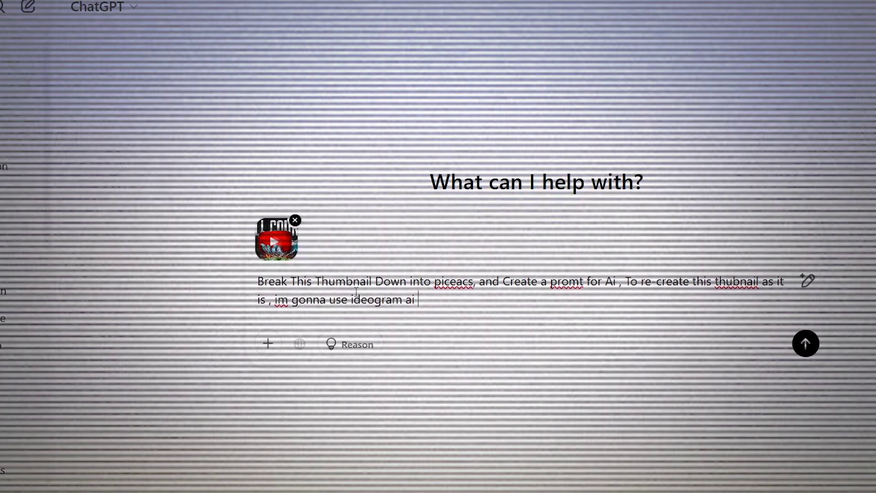
{"action": "type", "text": "for this so ccreate an opt"}
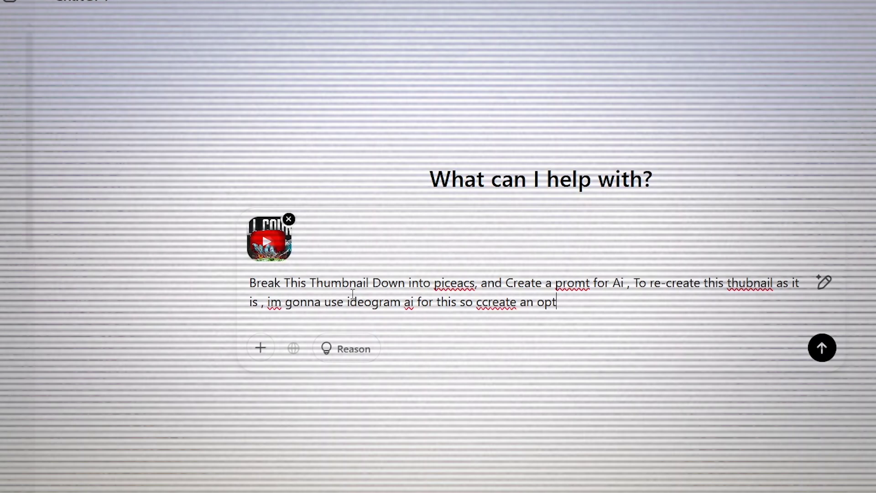
{"action": "type", "text": "omized promt"}
{"action": "key", "text": "Return"}
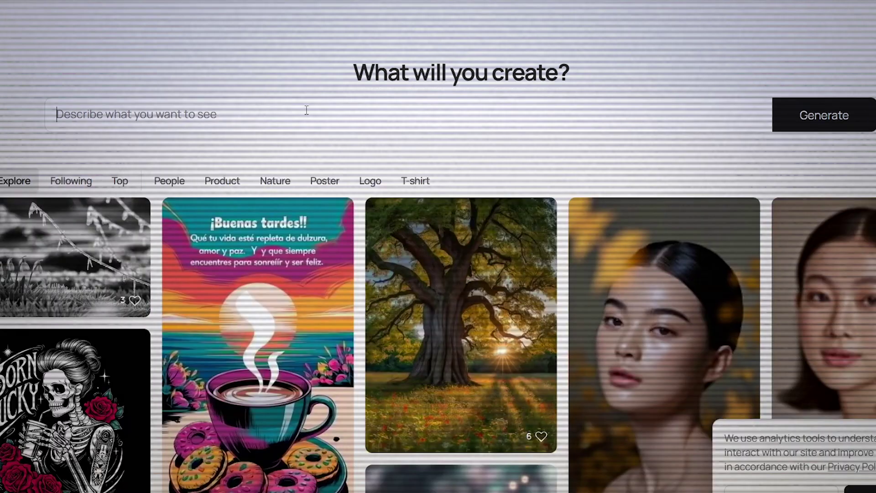
Paste ChatGPT's robotic-hand FULL COURSE prompt into Ideogram and generate the images
{"action": "left_click", "coordinate": [305, 110]}
{"action": "type", "text": "\"A futuristic robotic hand with glowing blue accents gripping a large, 3D YouTube play button. The play button is slightly melting and burning at the bottom, with fire and smoke rising. The background is dark and high-contrast, emphasizing the intensity. Large, bold, white text 'FULL COURSE' is positioned at the top in a modern, clean font. Below, stacks of dollar bills are scattered, representing money. The composition should be cinematic, sharp, and highly detailed with realistic lighting and reflections.\""}
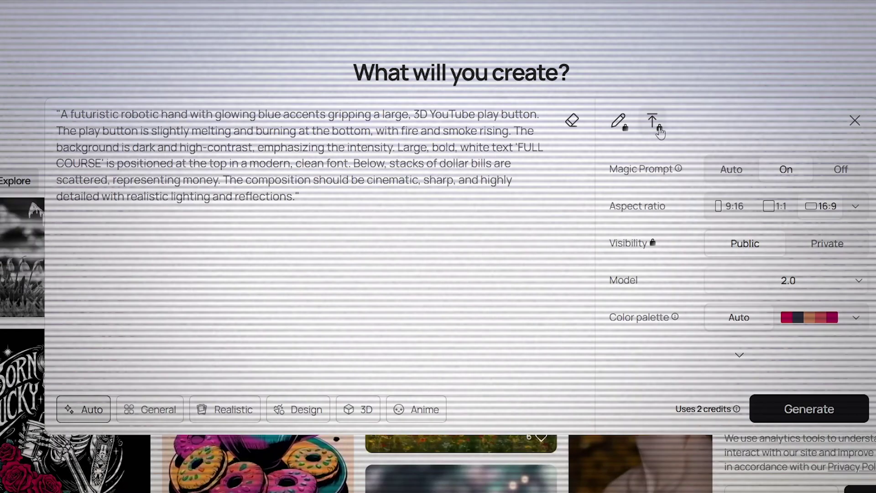
{"action": "left_click", "coordinate": [854, 120]}
{"action": "left_click", "coordinate": [845, 127]}
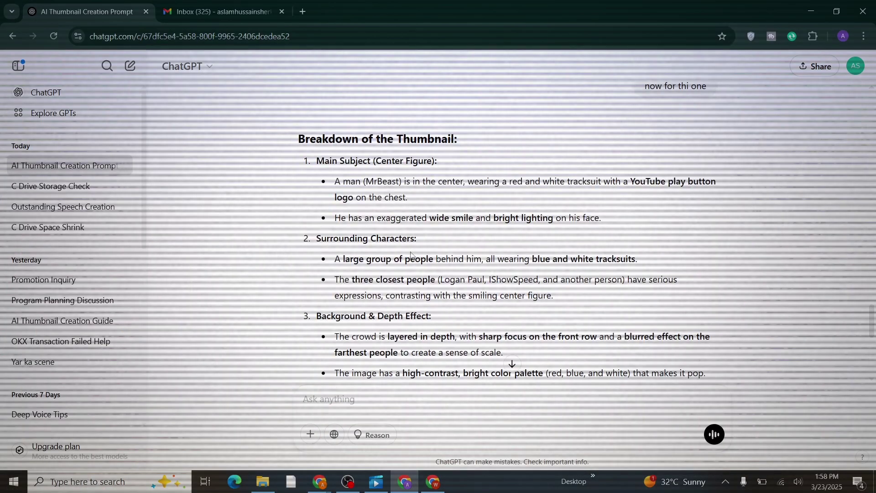
Swap in the MrBeast-style tracksuit crowd prompt and view the second generated image
{"action": "scroll", "coordinate": [412, 251], "scroll_direction": "down", "scroll_amount": 5}
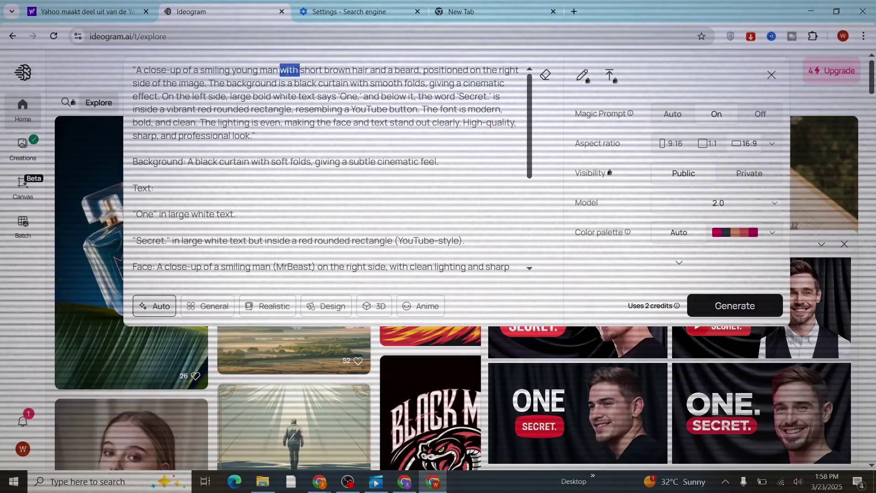
{"action": "type", "text": "A digitally enhanced image featuring a smiling young man with short brown hair and a beard at the center, wearing a red and white tracksuit with a YouTube play button logo on his chest. Behind him, a large crowd of people in matching blue and white tracksuits stands, some with serious or intense expressions. The closest individuals have distinct features and sharp details, while the people in the background gradually blur, creating a sense of depth. The lighting is bright and high-contrast, making the colors pop. The composition is cinematic, with the central figure standing out dramatically against the surrounding competitors.\""}
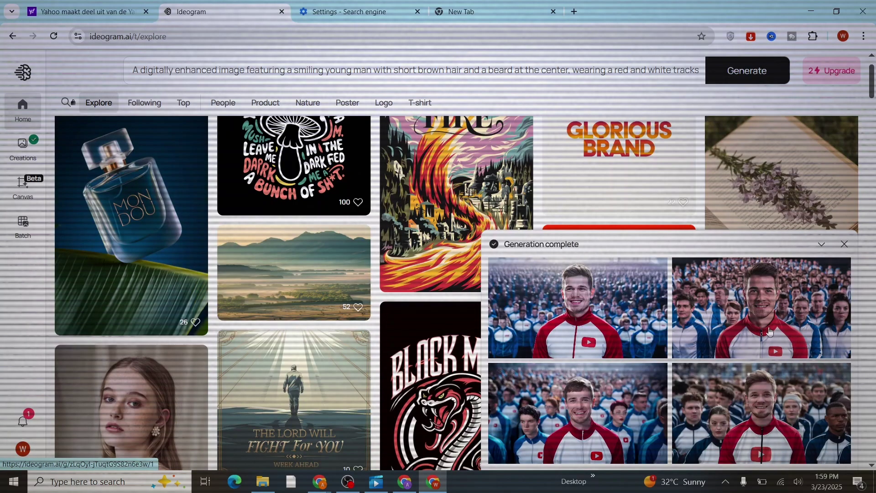
{"action": "left_click", "coordinate": [769, 332]}
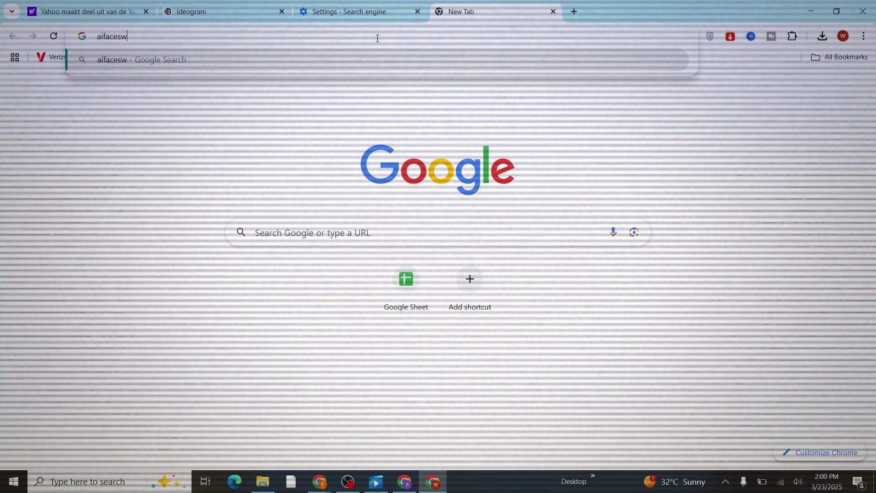
On aifaceswap.io, upload the generated crowd image from Downloads as the original image
{"action": "type", "text": "ceswap.io"}
{"action": "key", "text": "Return"}
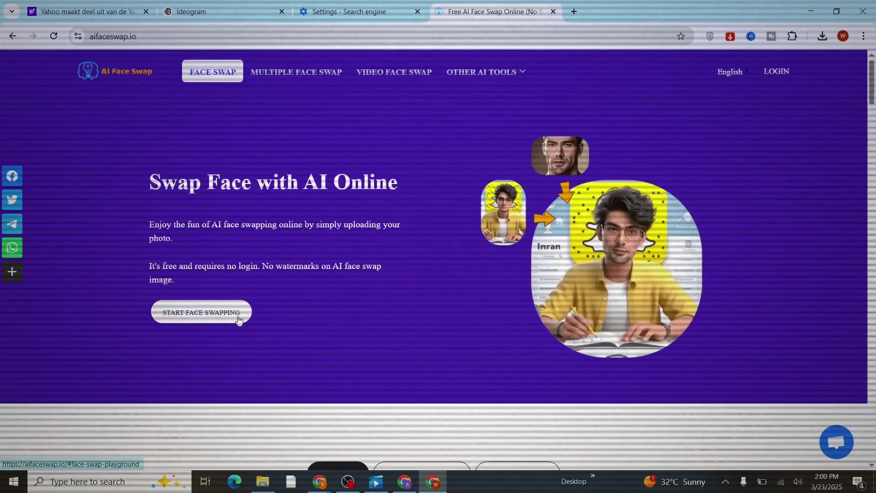
{"action": "left_click", "coordinate": [201, 310]}
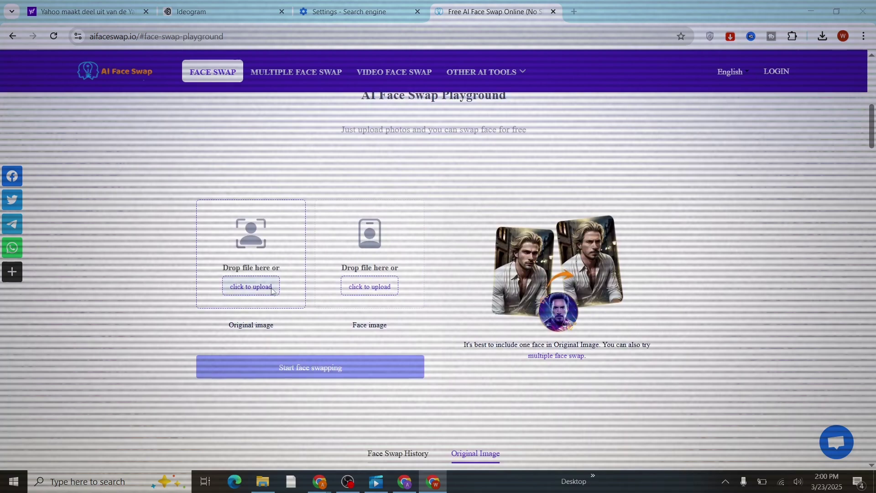
{"action": "left_click", "coordinate": [272, 290]}
{"action": "left_click", "coordinate": [43, 97]}
{"action": "left_click", "coordinate": [178, 92]}
{"action": "left_click", "coordinate": [340, 254]}
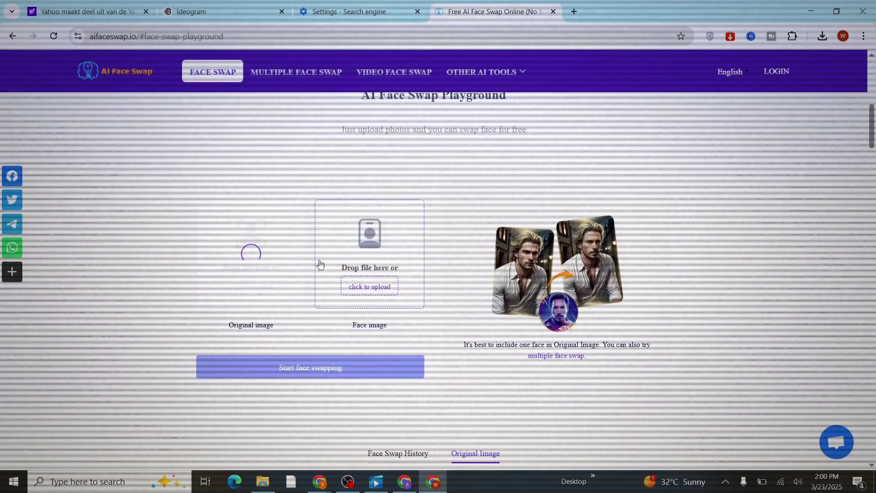
Upload the Capture face photo from Pictures as the face image and start the face swap
{"action": "left_click", "coordinate": [370, 287]}
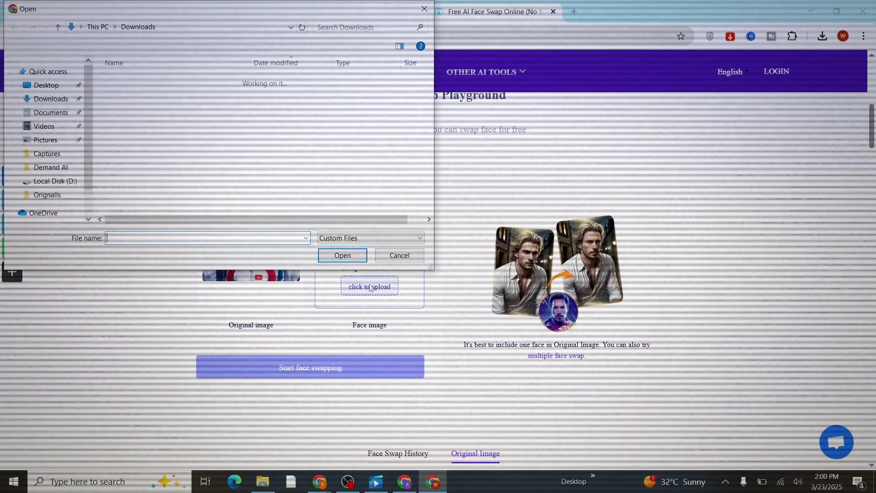
{"action": "left_click", "coordinate": [43, 153]}
{"action": "left_click", "coordinate": [45, 167]}
{"action": "double_click", "coordinate": [268, 151]}
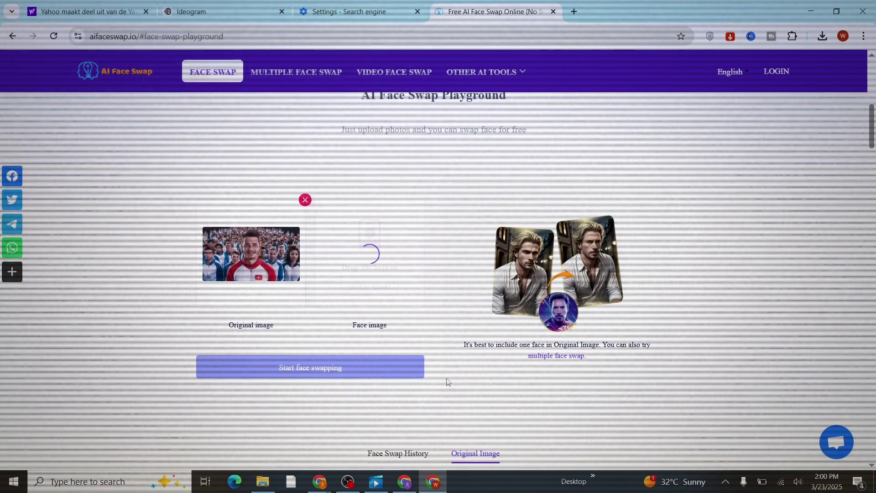
{"action": "left_click", "coordinate": [413, 371]}
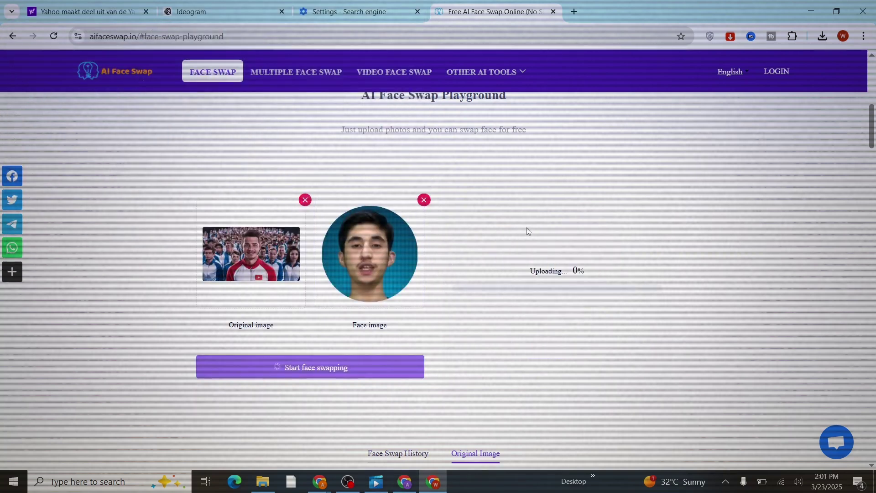